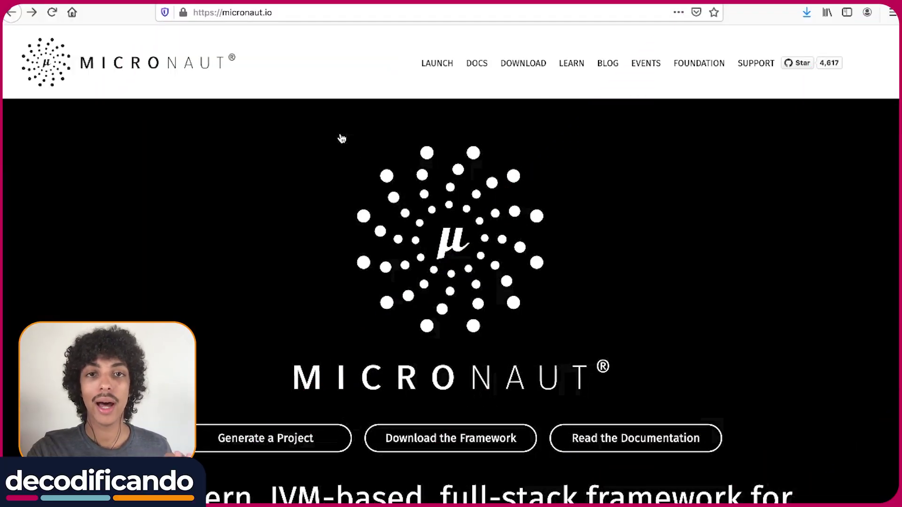
Step: Go to the Launch generator and choose Kotlin as the language, with a Gradle Kotlin build
{"action": "left_click", "coordinate": [438, 65]}
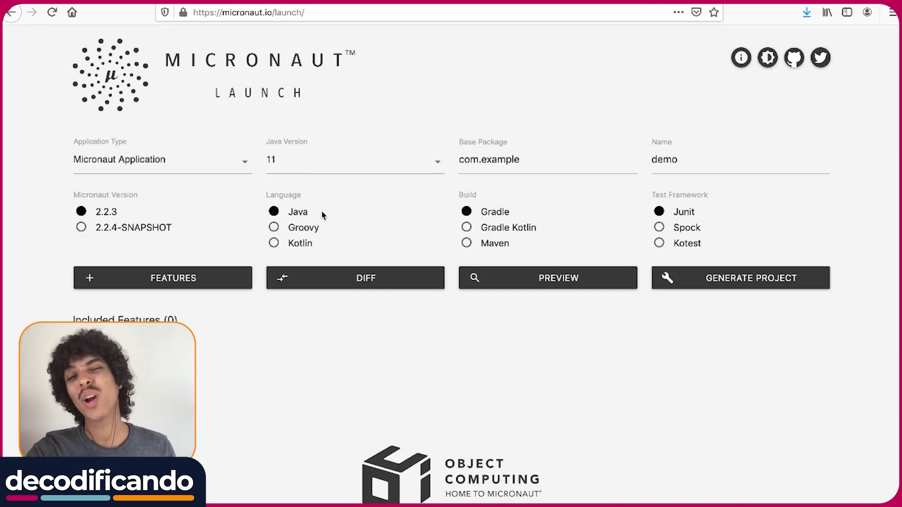
{"action": "left_click", "coordinate": [303, 248]}
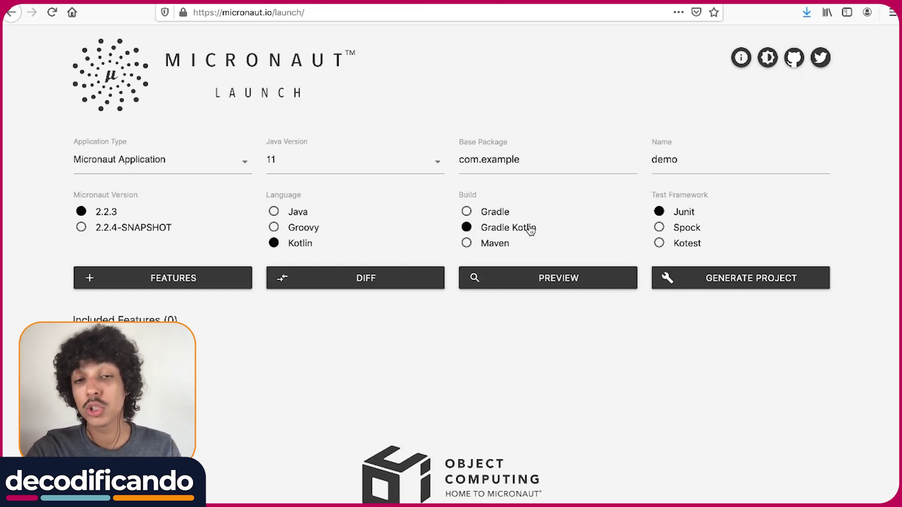
Step: Replace the base package with br.com.zup and the project name with nossa-casa-do-codigo
{"action": "triple_click", "coordinate": [524, 163]}
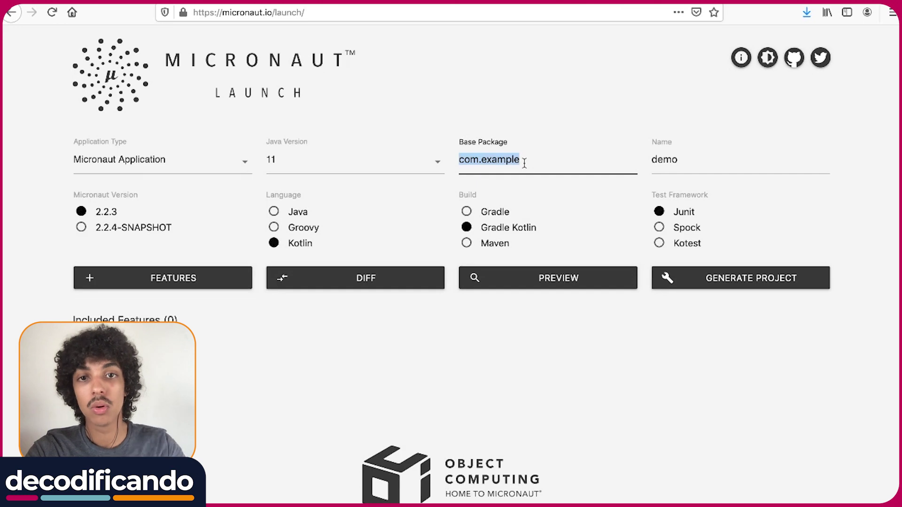
{"action": "type", "text": "br.com.zup"}
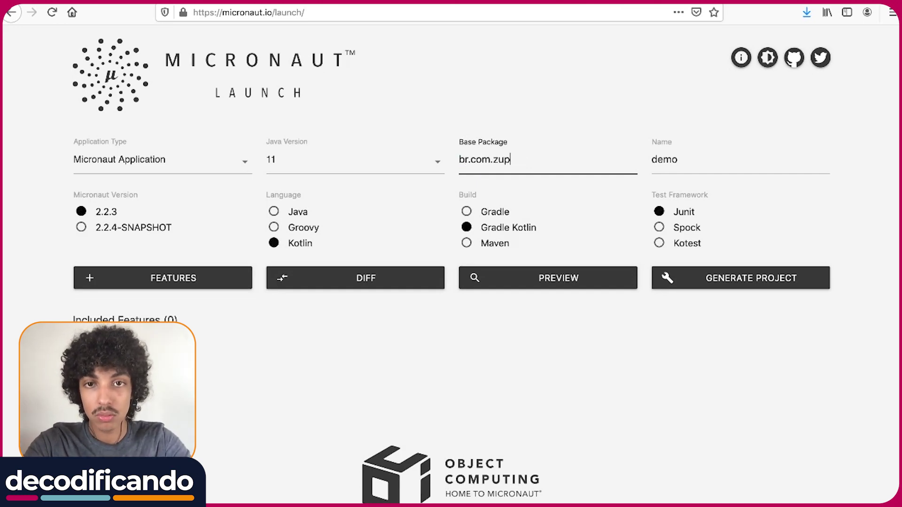
{"action": "double_click", "coordinate": [684, 159]}
{"action": "type", "text": "nossa-casa-do-codigo"}
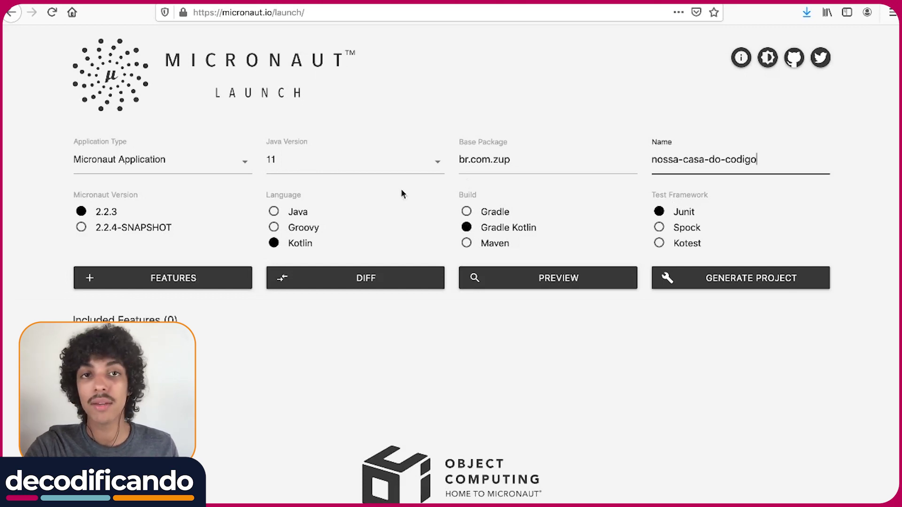
{"action": "left_click", "coordinate": [189, 280]}
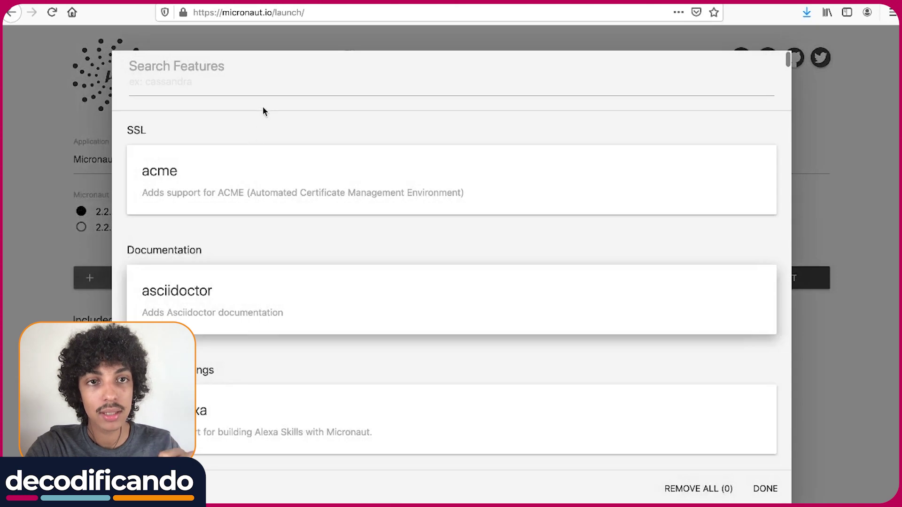
Step: Search the features for 'jpa', include data-jpa, and close the features dialog
{"action": "left_click", "coordinate": [204, 86]}
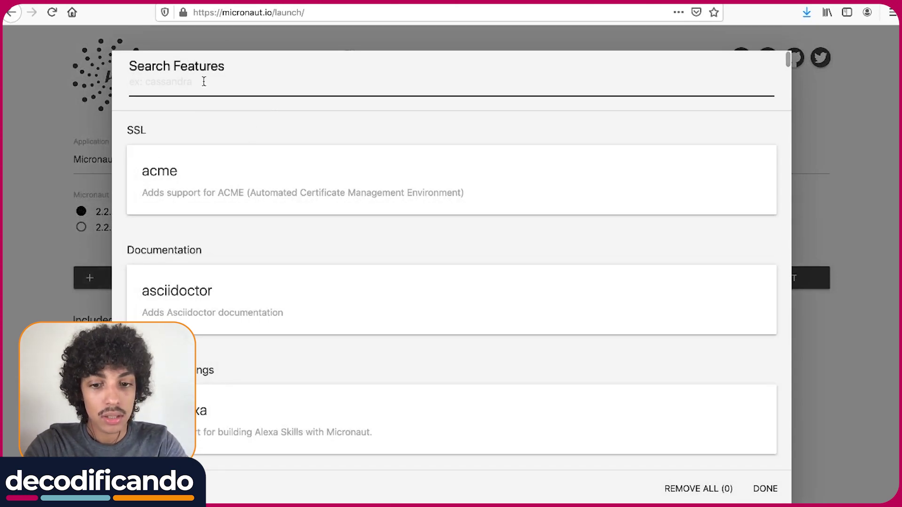
{"action": "type", "text": "jpa"}
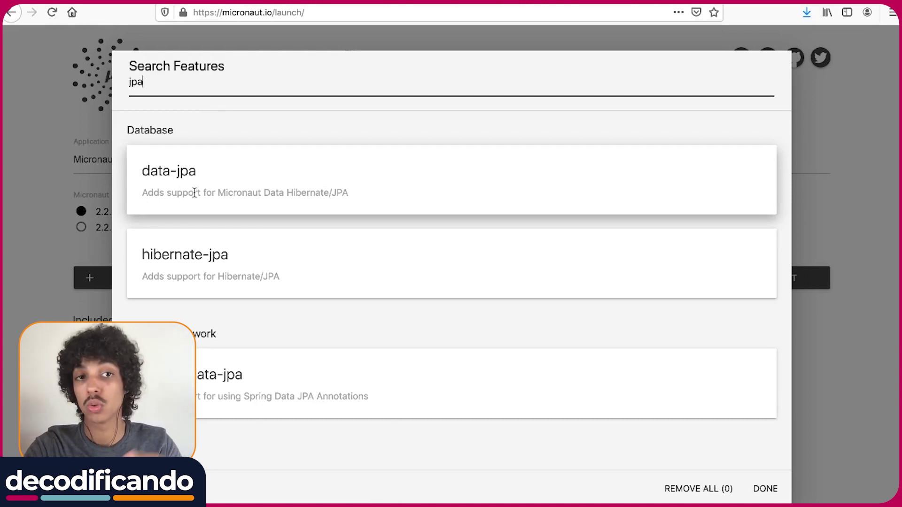
{"action": "left_click", "coordinate": [262, 190]}
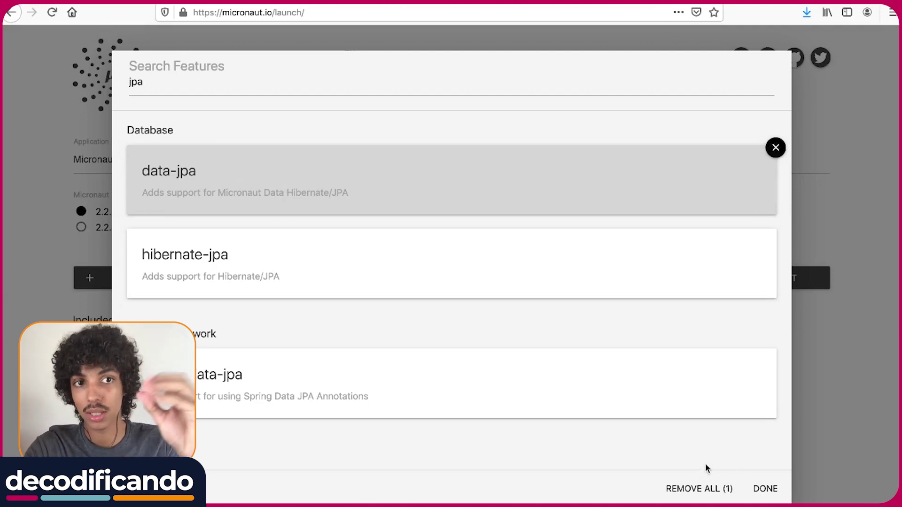
{"action": "left_click", "coordinate": [761, 490]}
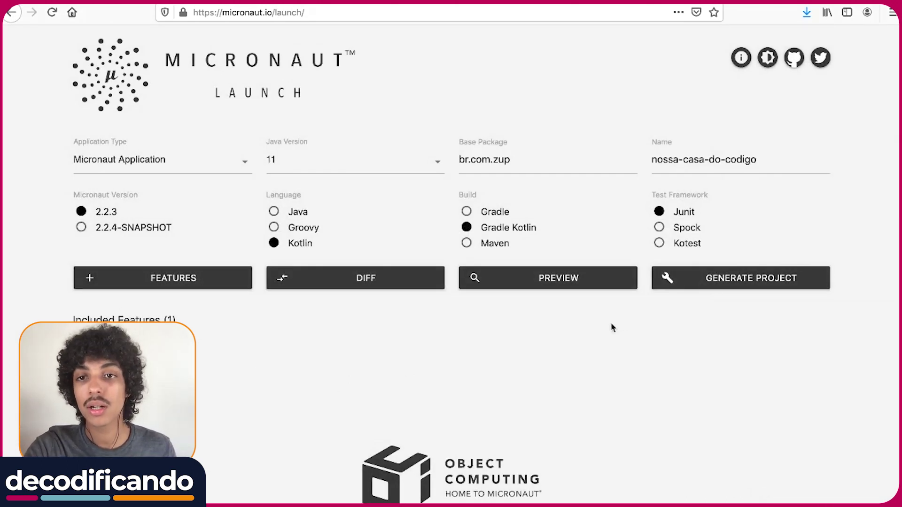
Step: Generate the project as a zip and save nossa-casa-do-codigo.zip
{"action": "left_click", "coordinate": [698, 281]}
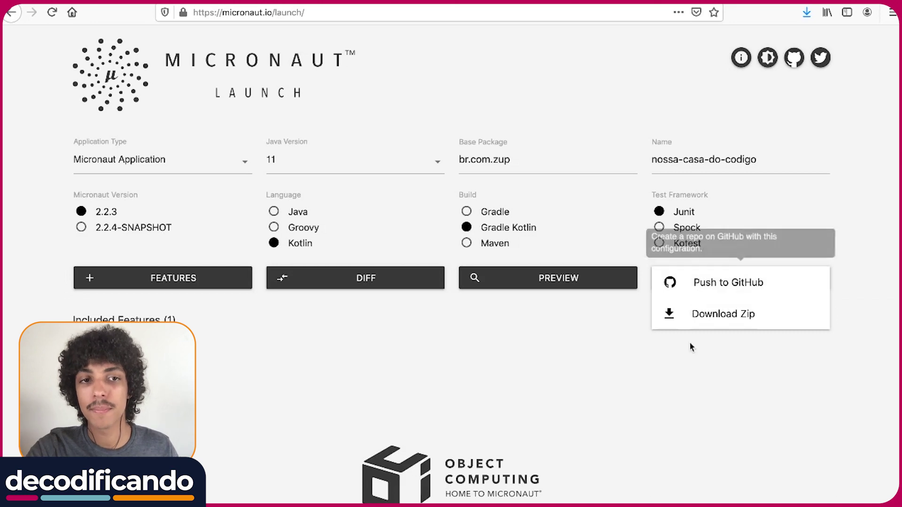
{"action": "left_click", "coordinate": [700, 317]}
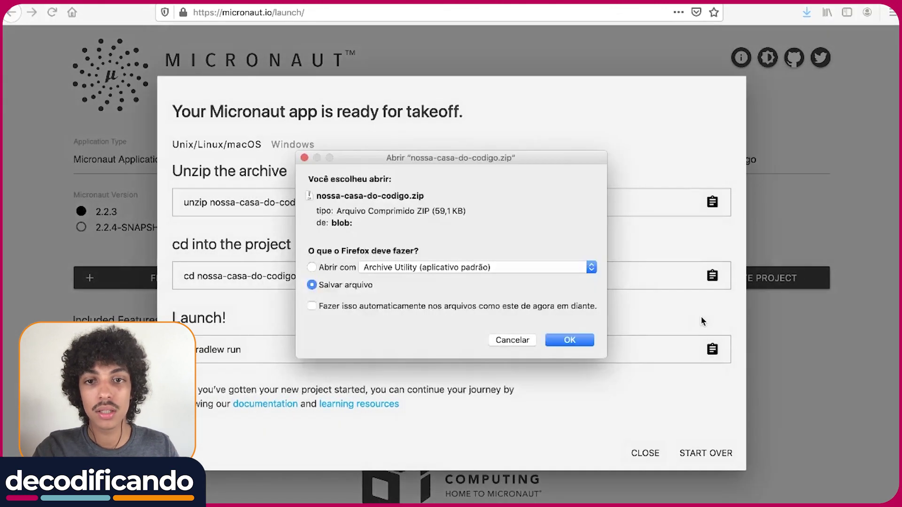
{"action": "left_click", "coordinate": [587, 340]}
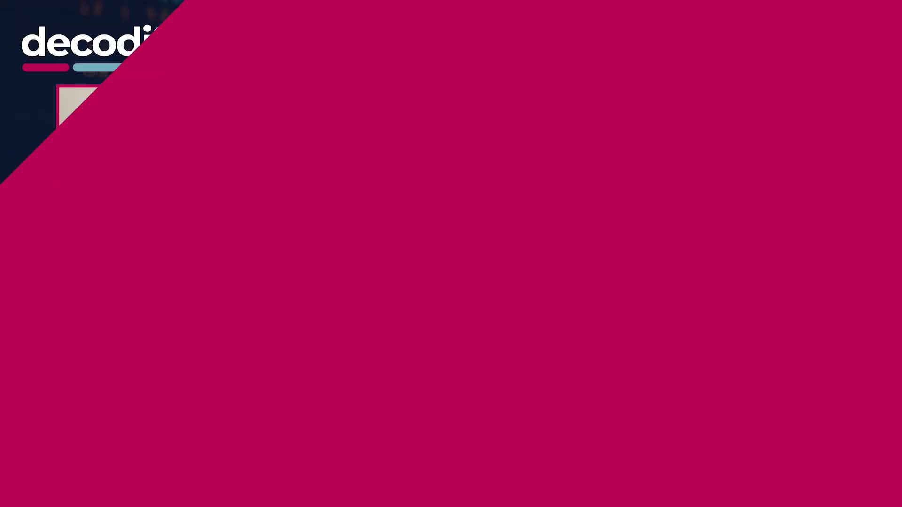